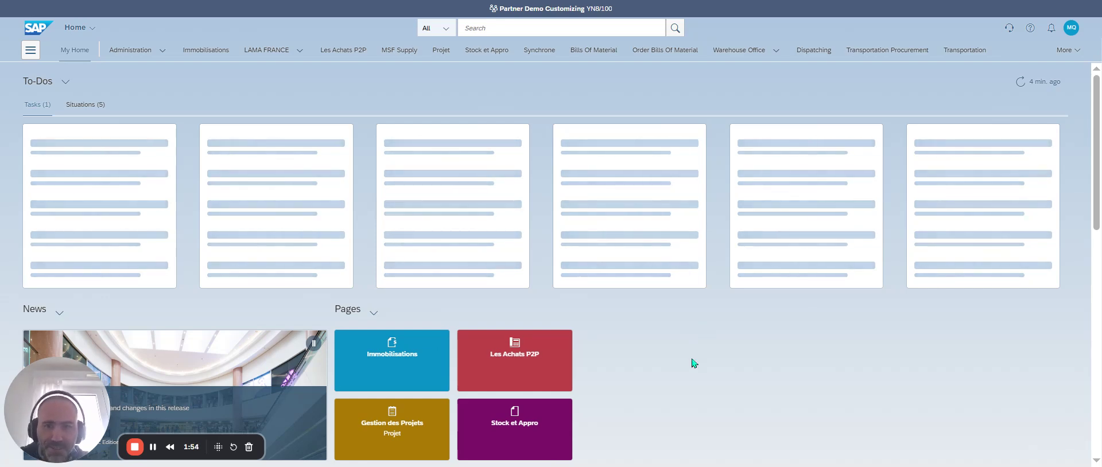
pyautogui.click(345, 55)
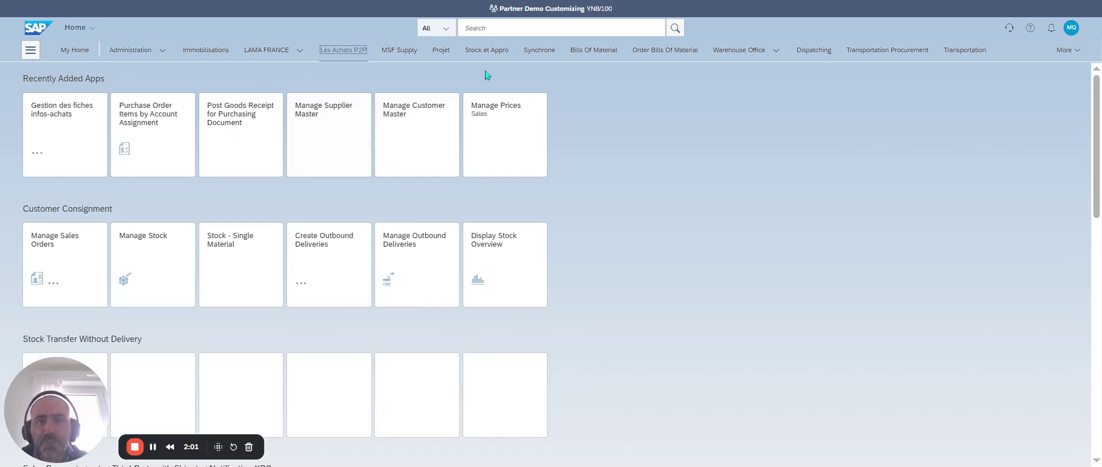
pyautogui.click(77, 54)
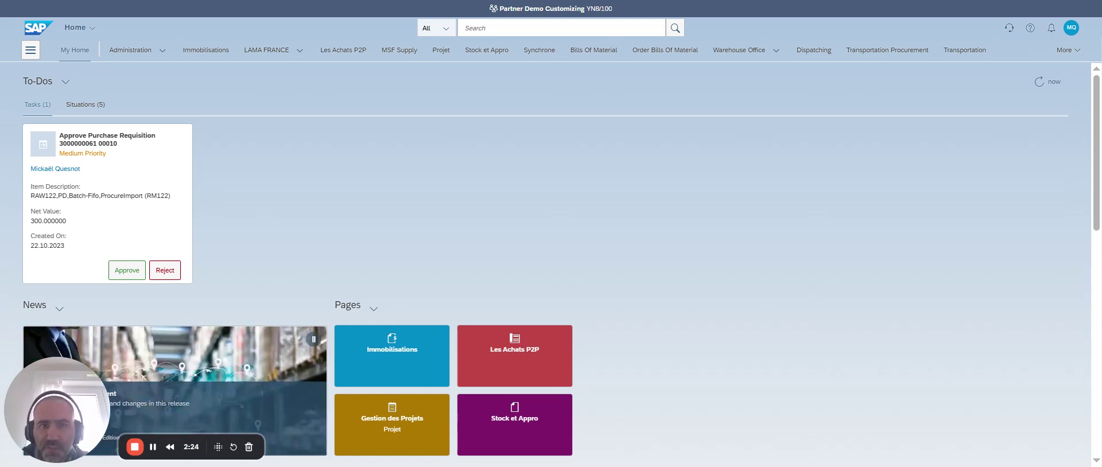
# Restrict the search to Apps and look up "Display Stock in Transit".
pyautogui.click(447, 28)
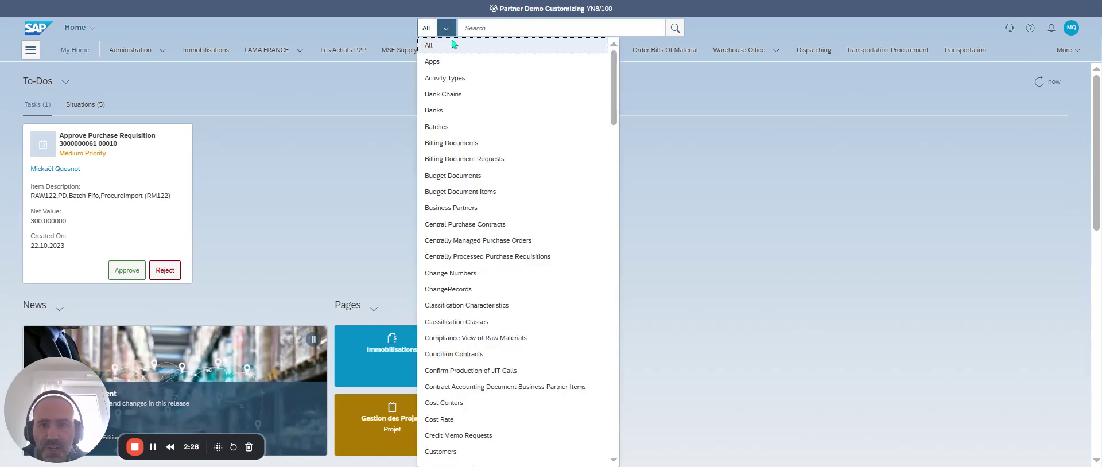
pyautogui.click(451, 62)
pyautogui.write('Display Stock in Transit')
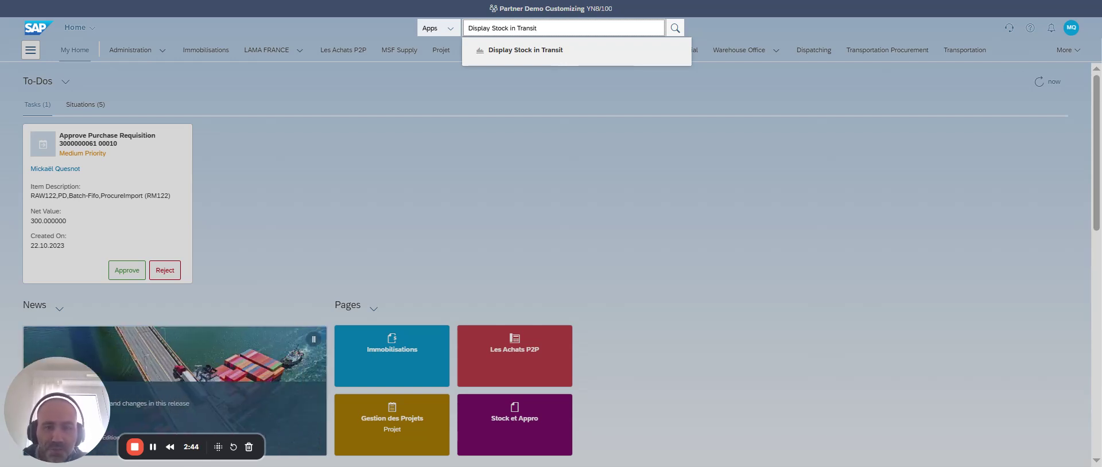
# Look through the favorite and most used apps on the home page.
pyautogui.click(487, 149)
pyautogui.scroll(-8, 487, 247)
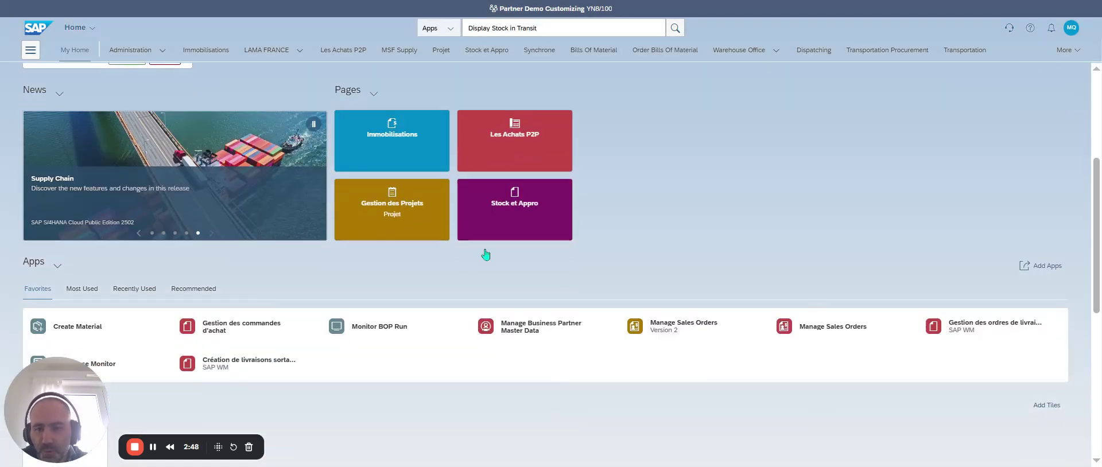
pyautogui.scroll(-1, 567, 342)
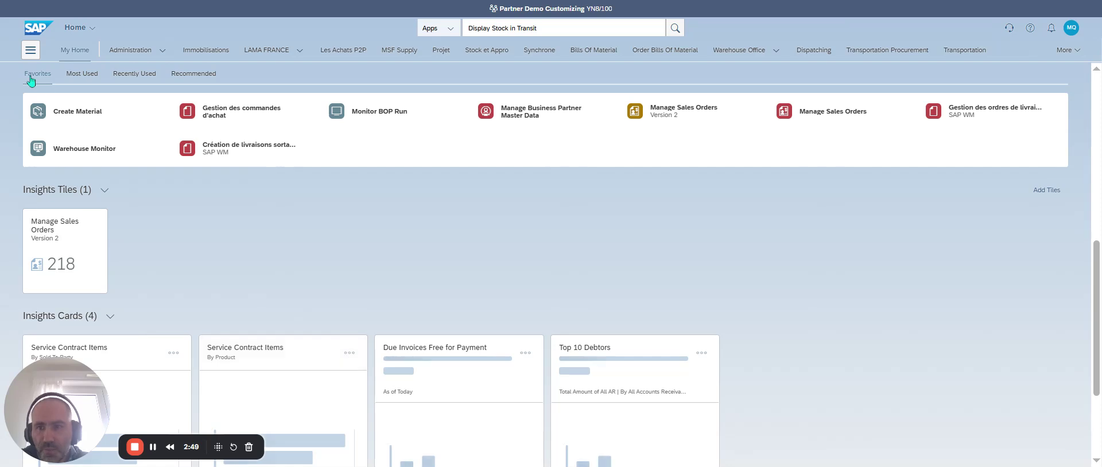
pyautogui.click(92, 79)
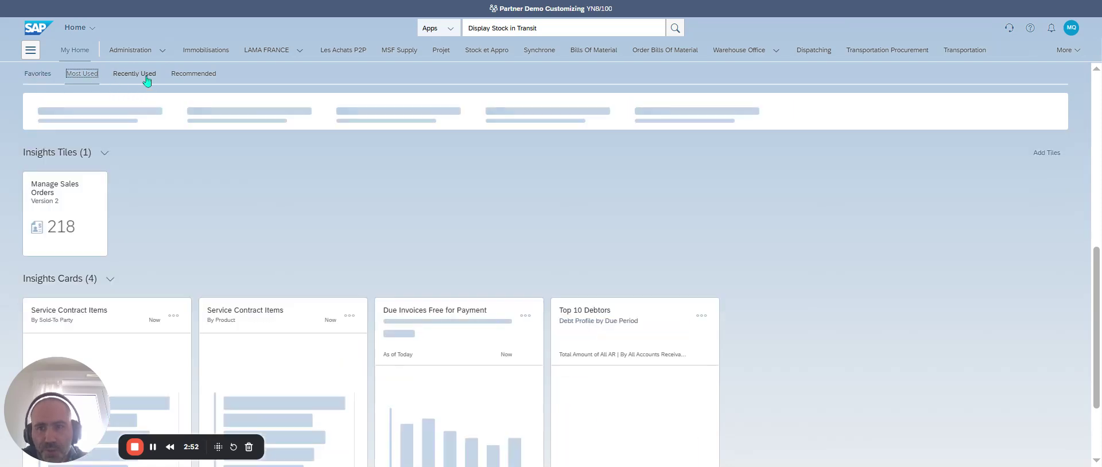
pyautogui.click(41, 75)
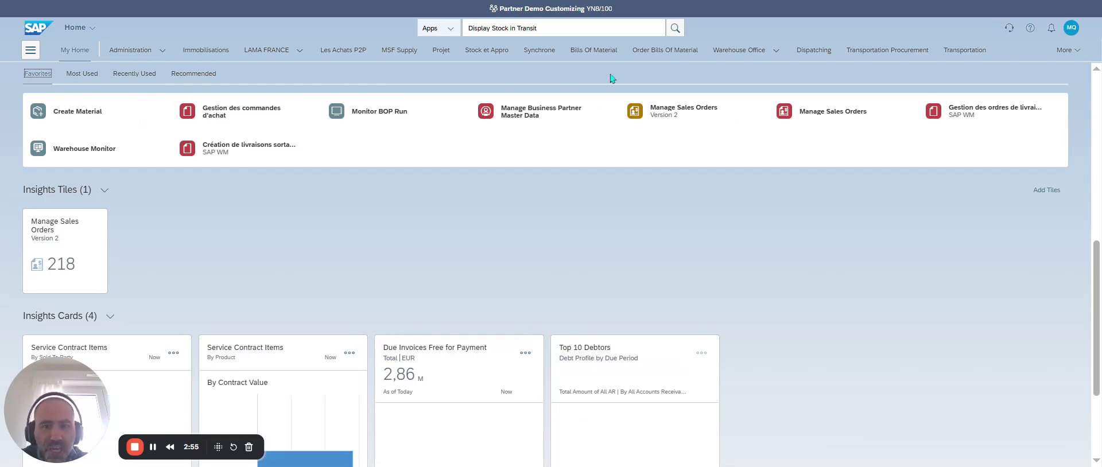
pyautogui.scroll(3, 322, 207)
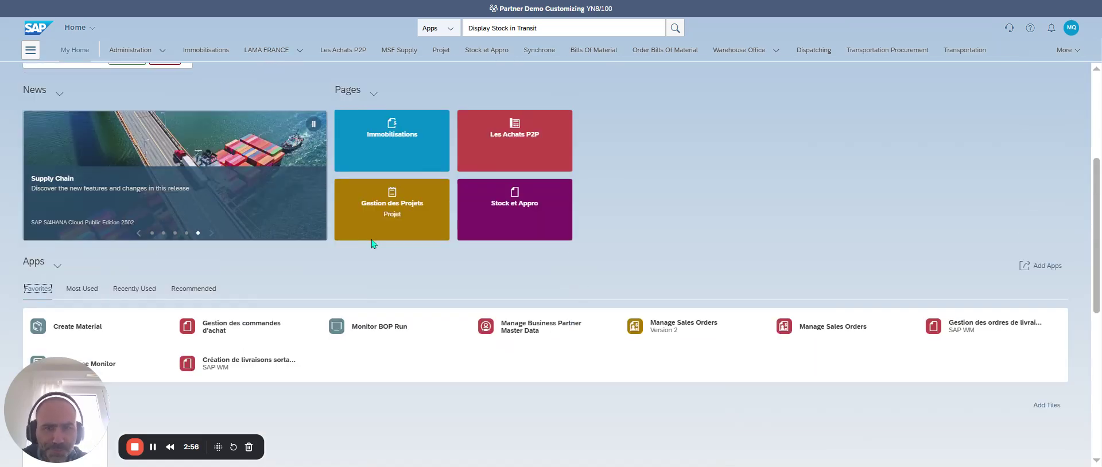
pyautogui.scroll(3, 525, 230)
# Open the Display Stock in Transit app and run the report for receiving plant CDA1.
pyautogui.click(555, 27)
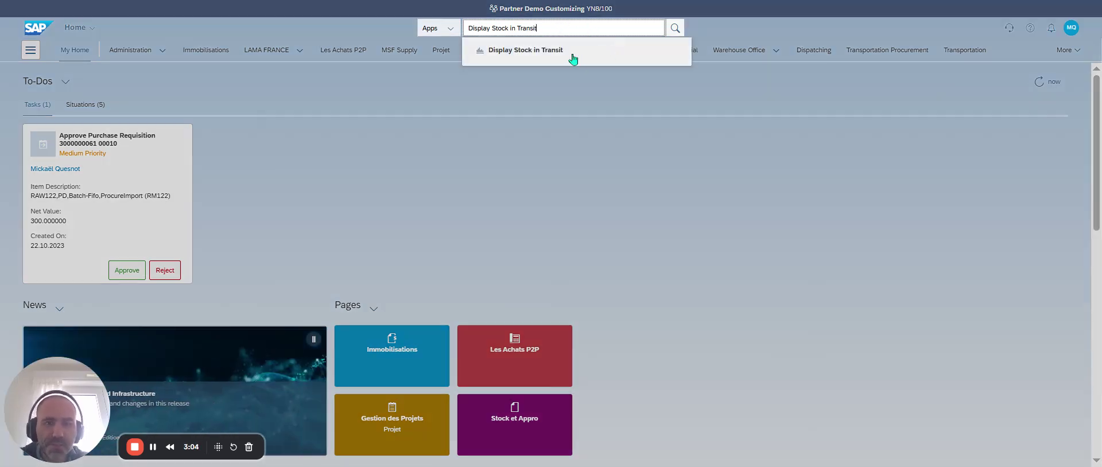
pyautogui.click(573, 59)
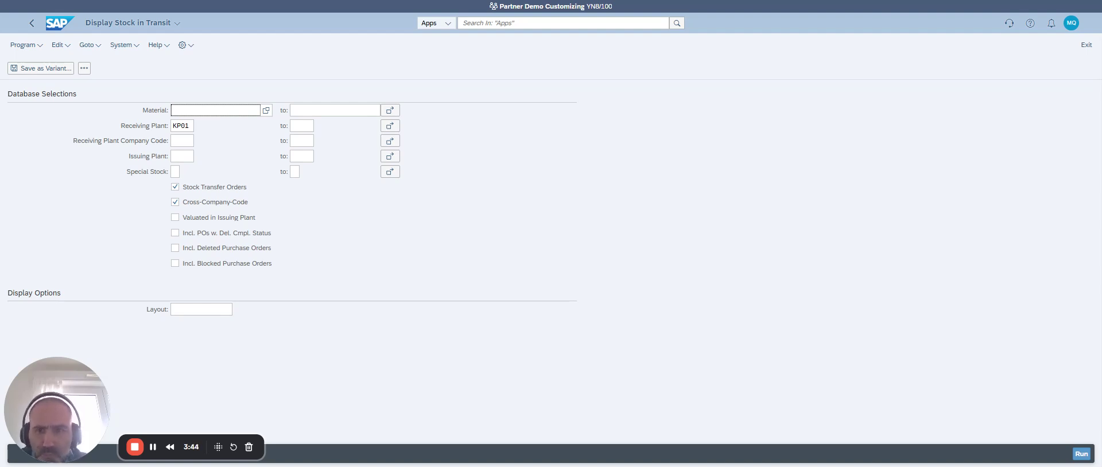
pyautogui.click(186, 126)
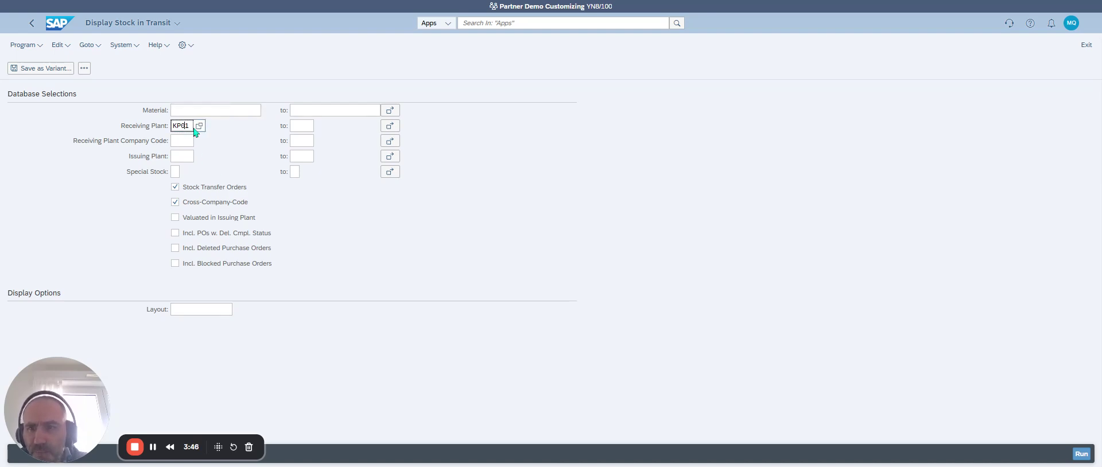
pyautogui.press('F4')
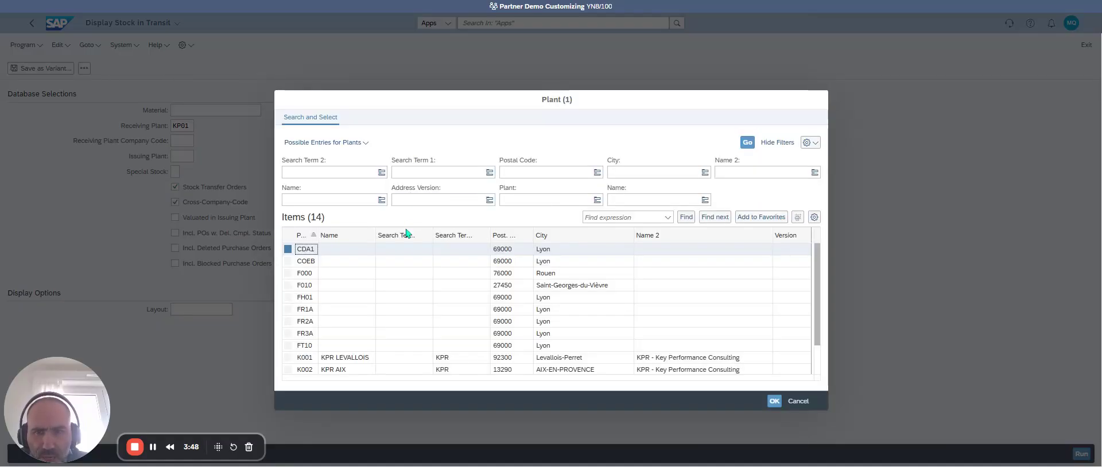
pyautogui.doubleClick(307, 251)
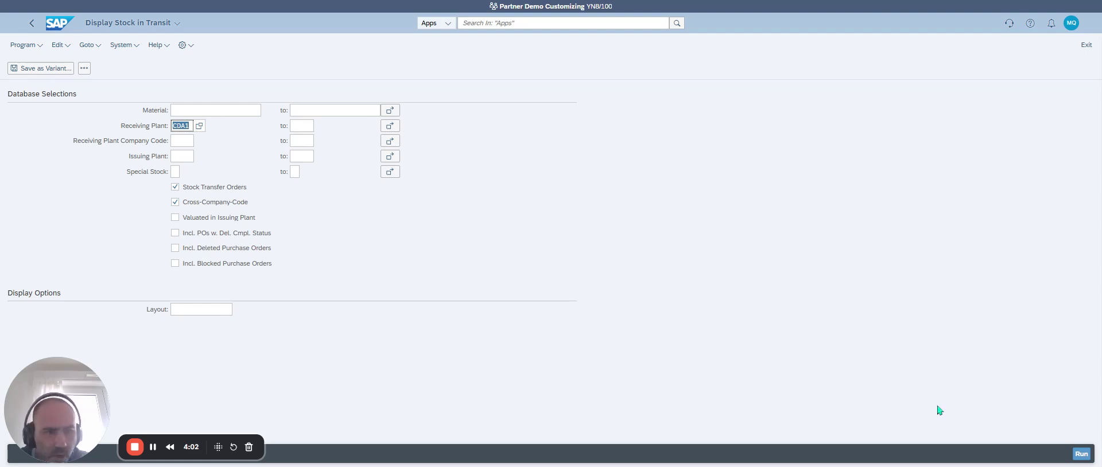
pyautogui.click(1081, 454)
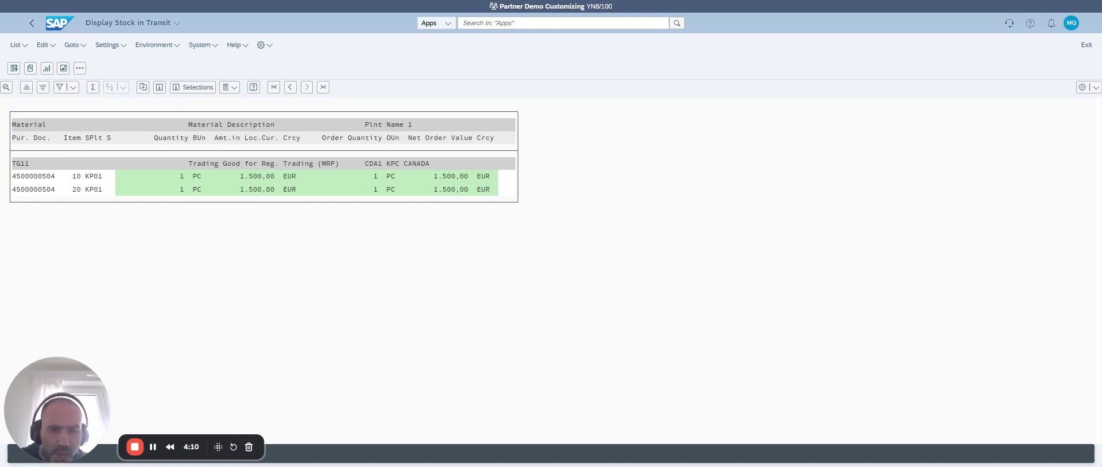
pyautogui.click(250, 310)
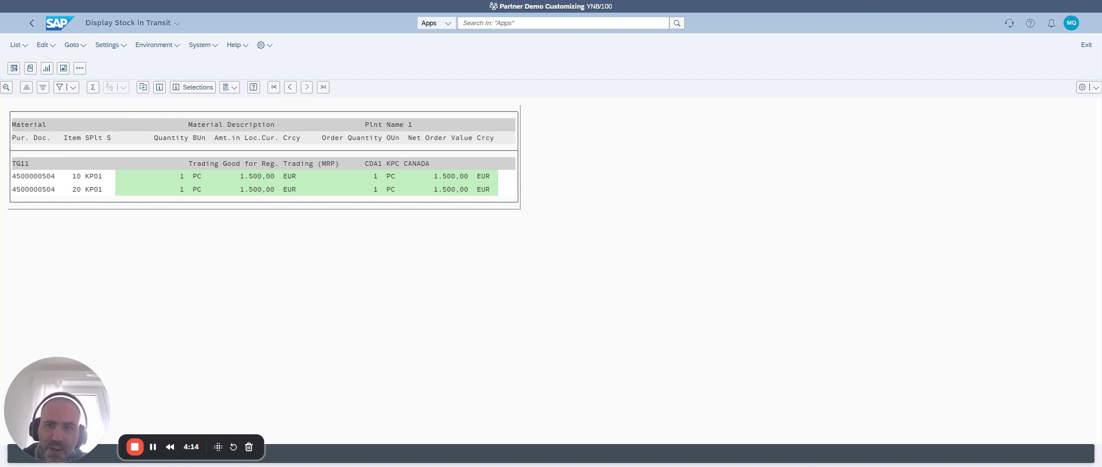
pyautogui.click(593, 457)
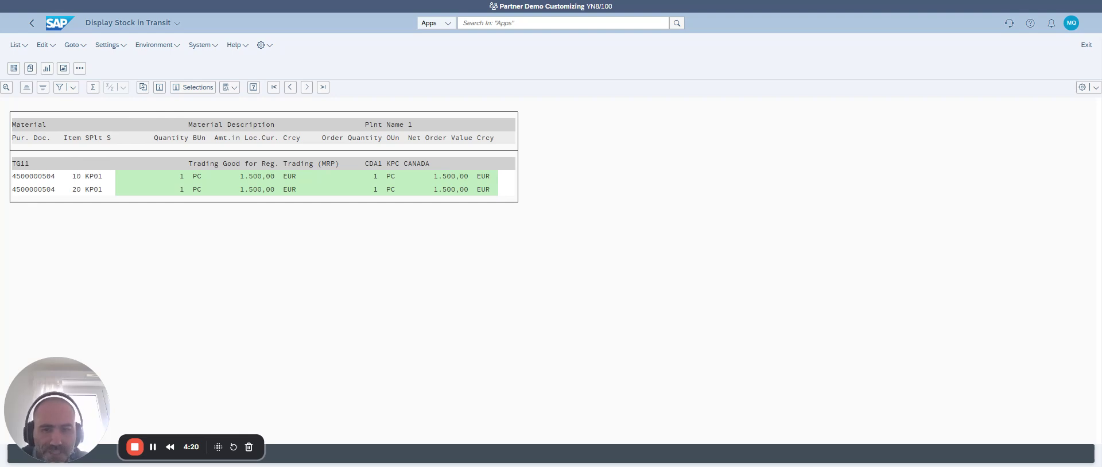
# Rerun the report with Valued in Issuing Plant enabled, including delivery-completed, deleted and blocked purchase orders.
pyautogui.click(32, 23)
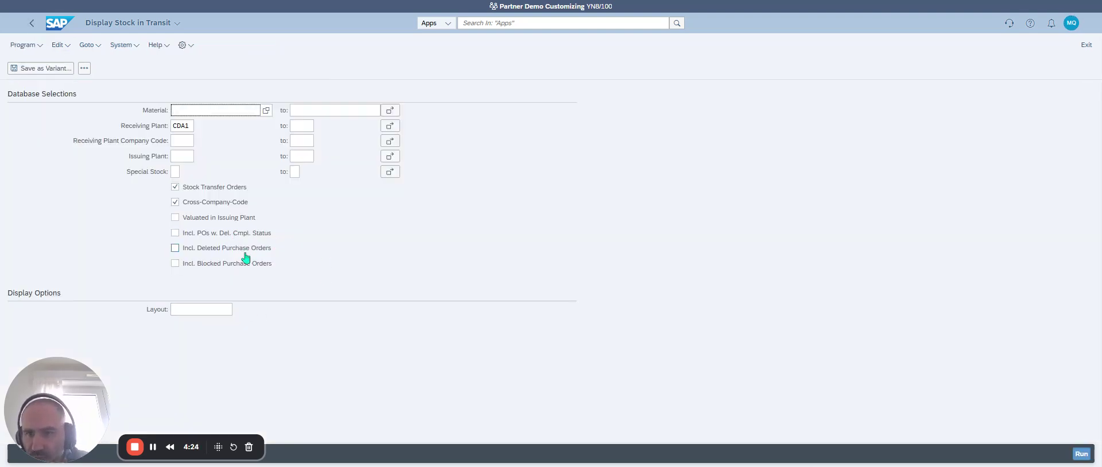
pyautogui.click(225, 219)
pyautogui.click(223, 233)
pyautogui.click(219, 252)
pyautogui.click(224, 265)
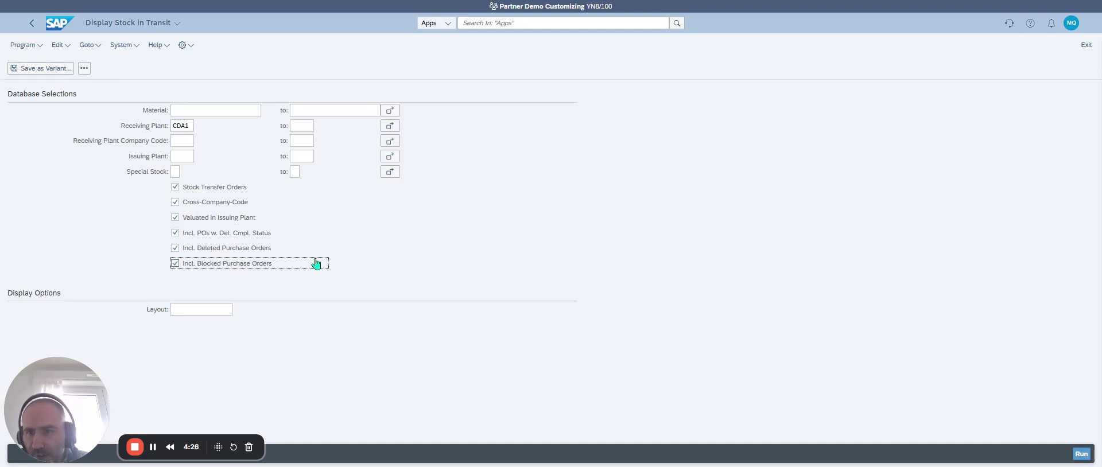
pyautogui.click(1082, 455)
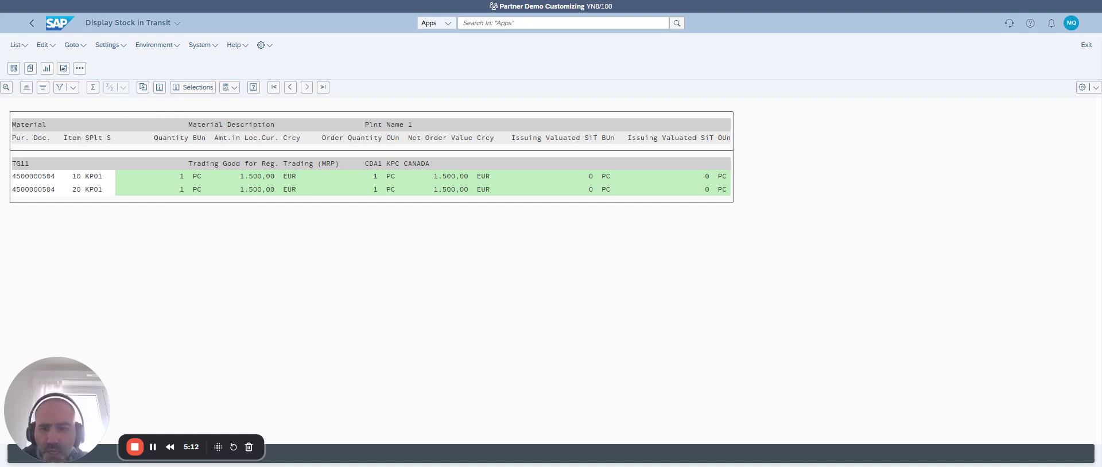
# Open the purchase order behind TG11 item 10, review its purchase order history, and return to the stock in transit list.
pyautogui.click(40, 181)
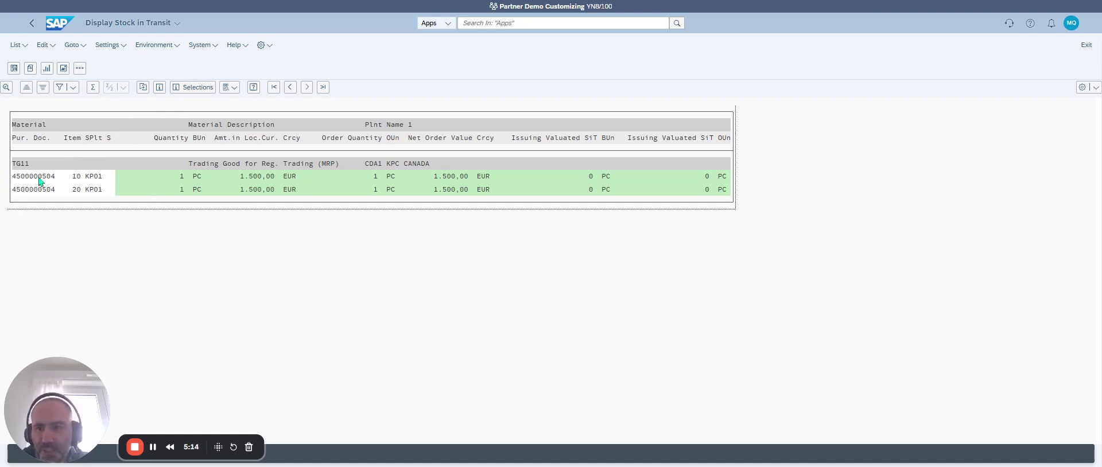
pyautogui.click(40, 181)
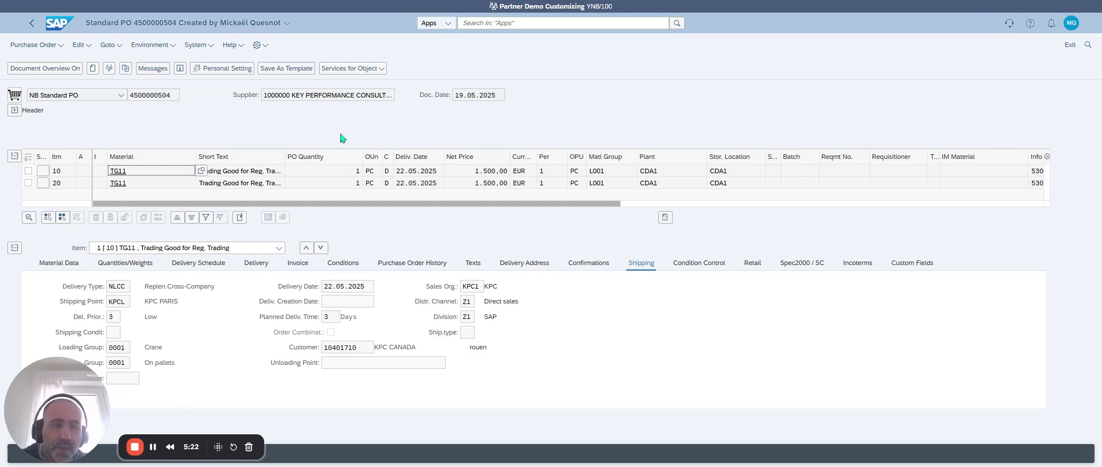
pyautogui.click(416, 263)
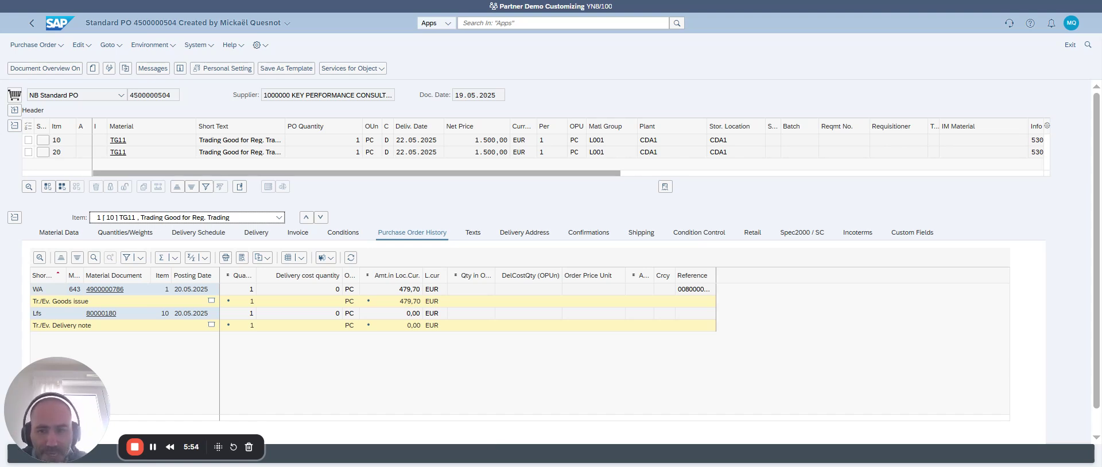
pyautogui.click(31, 23)
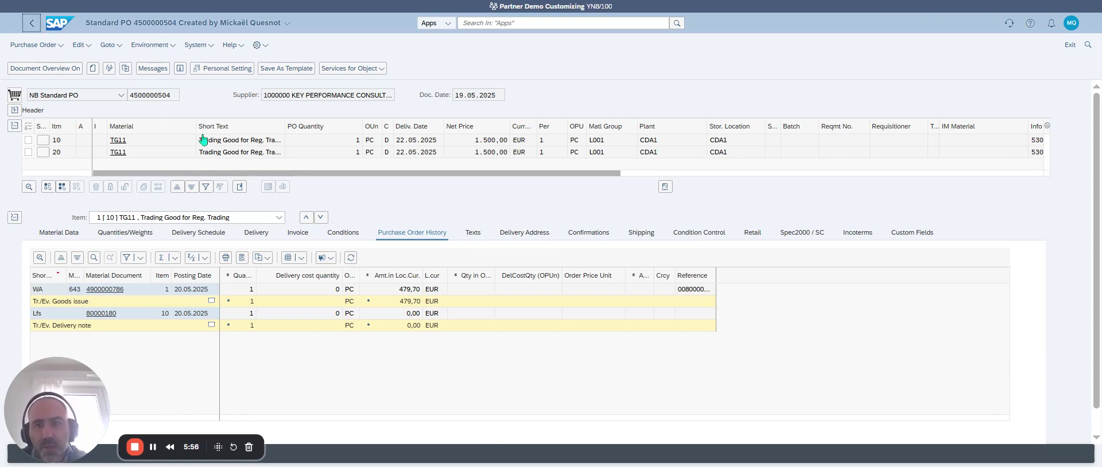